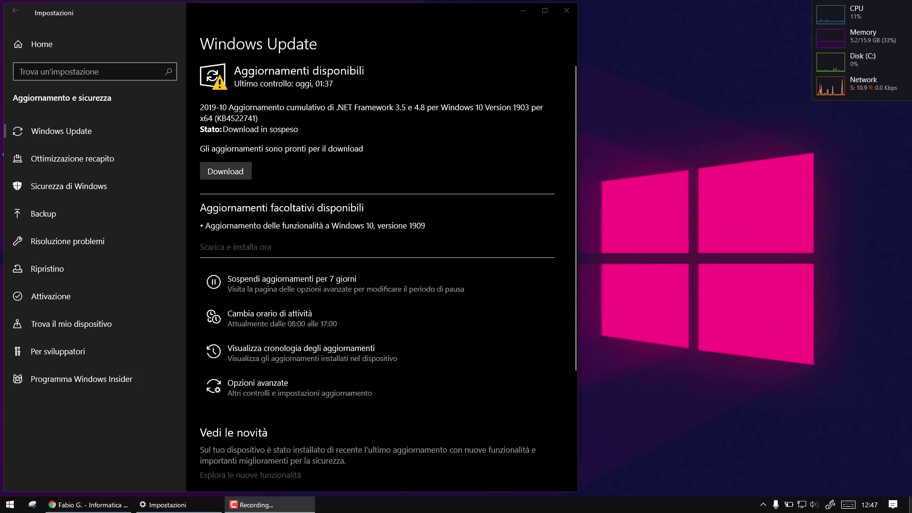
Start downloading and installing the optional feature update to Windows 10, version 1909
left_click(238, 248)
left_click(238, 248)
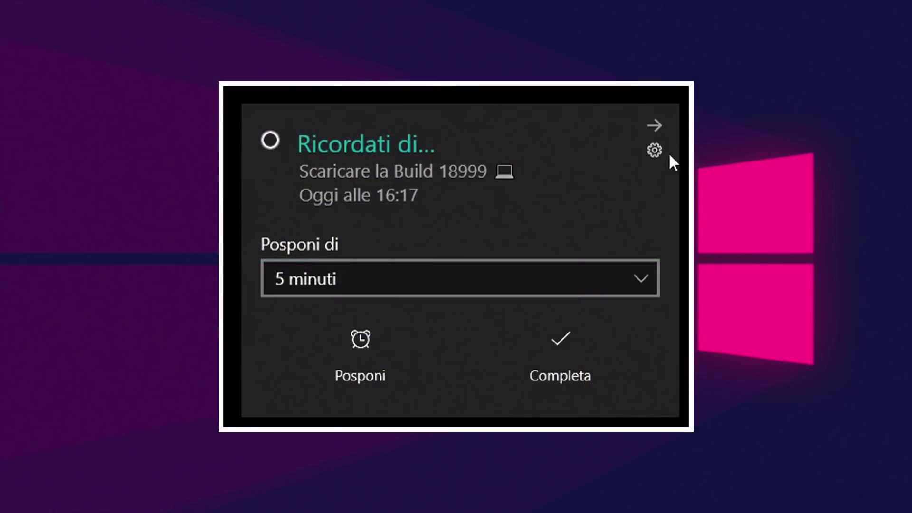
Inspect the notification options offered on the Cortana reminder about Build 18999
left_click(653, 149)
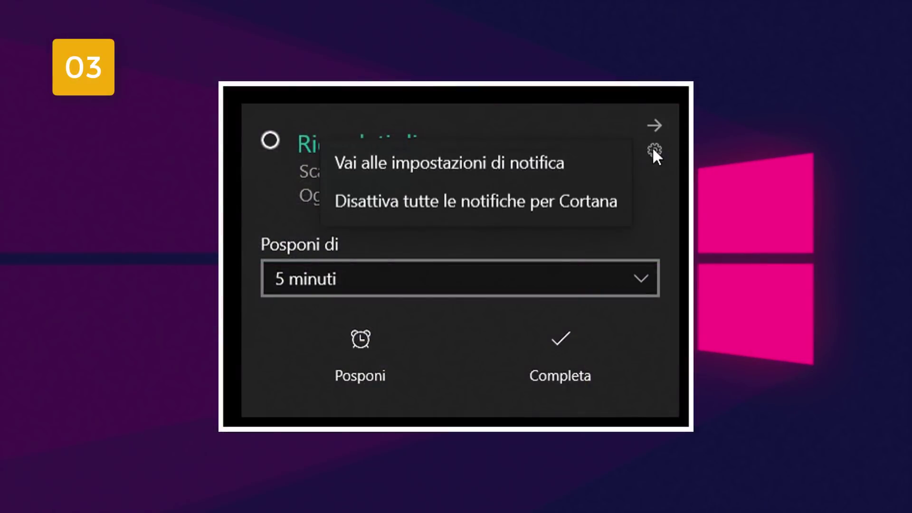
key("Escape")
left_click(653, 149)
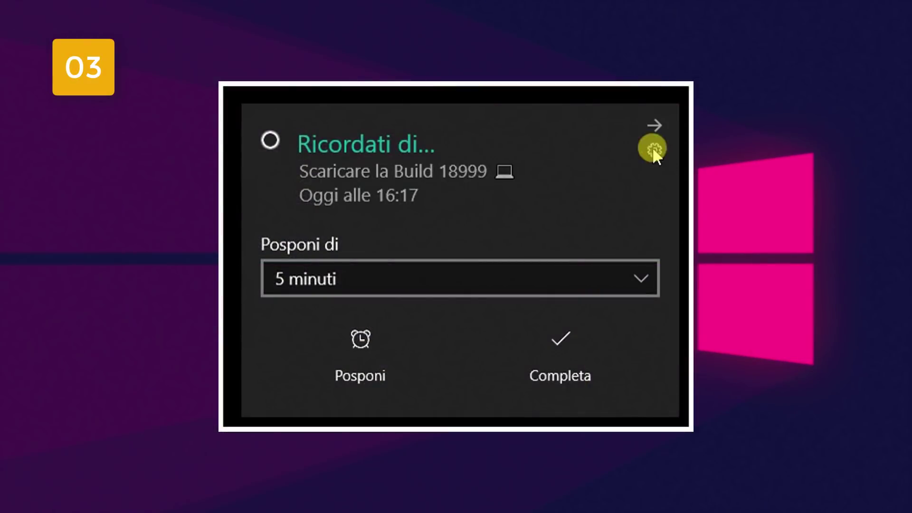
left_click(653, 148)
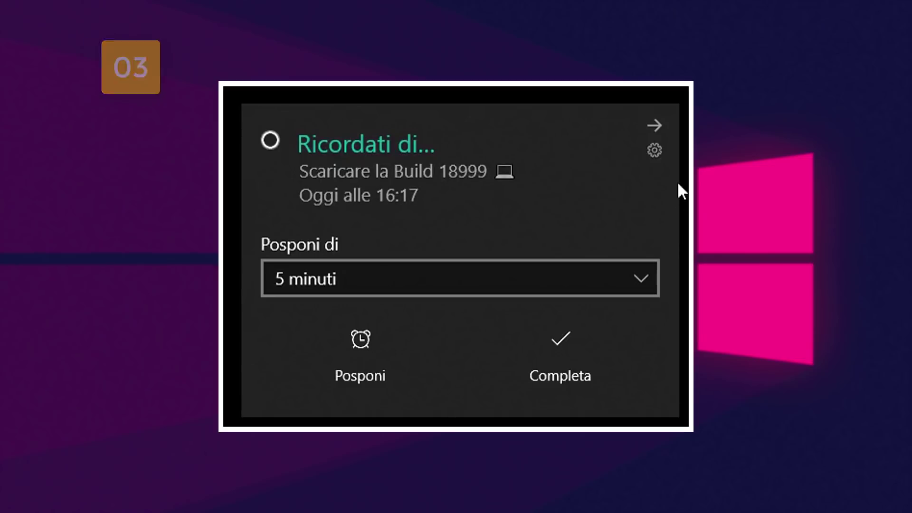
left_click(654, 149)
left_click(653, 148)
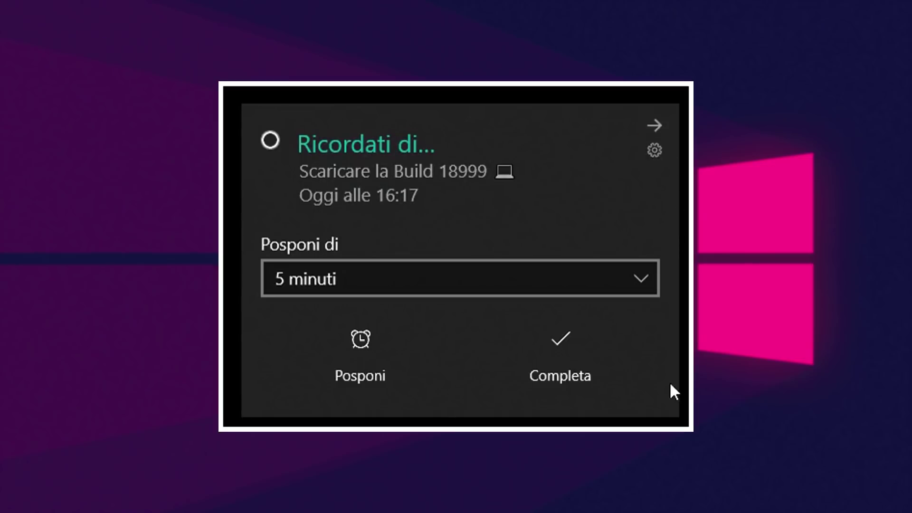
left_click(653, 149)
left_click(652, 147)
left_click(653, 149)
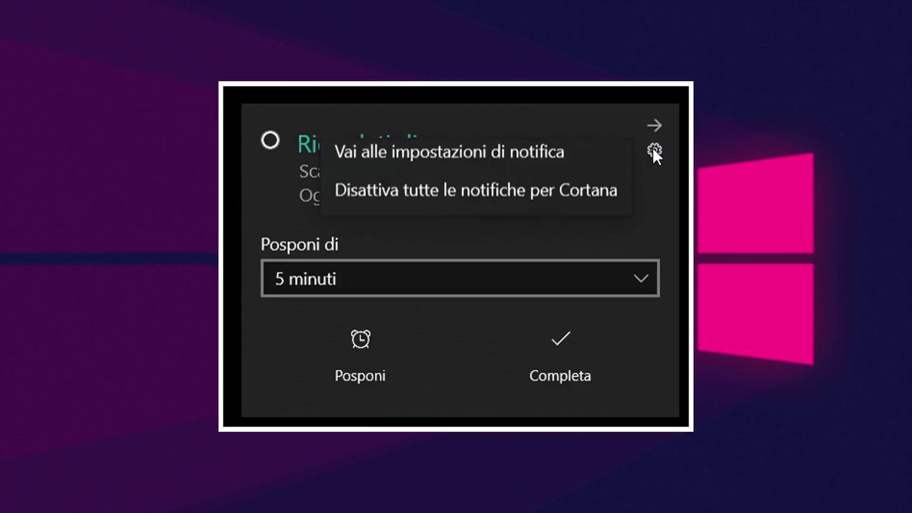
left_click(652, 147)
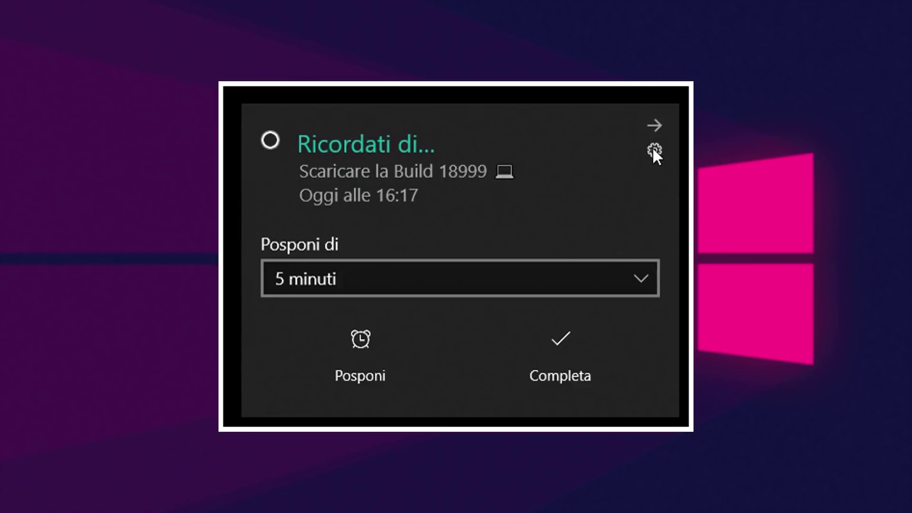
left_click(652, 148)
left_click(652, 147)
left_click(653, 149)
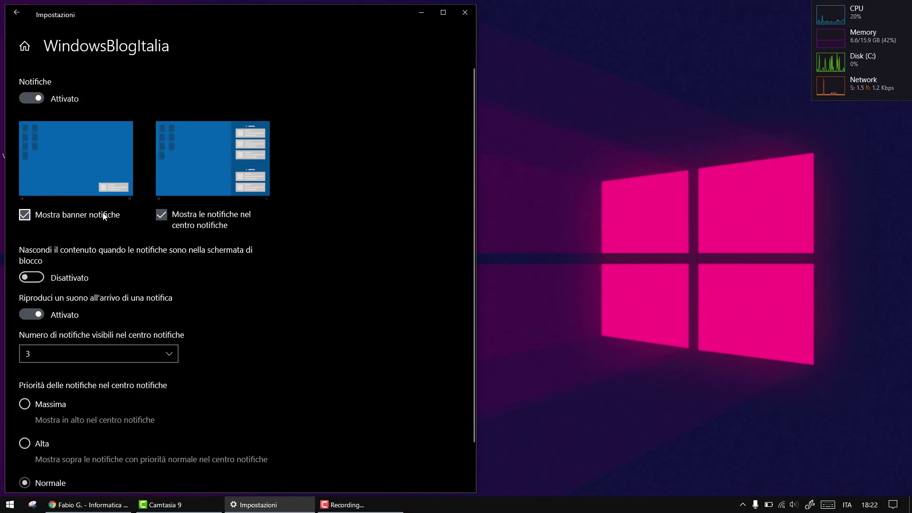
Toggle the option that shows WindowsBlogItalia notifications in the notification center
left_click(162, 214)
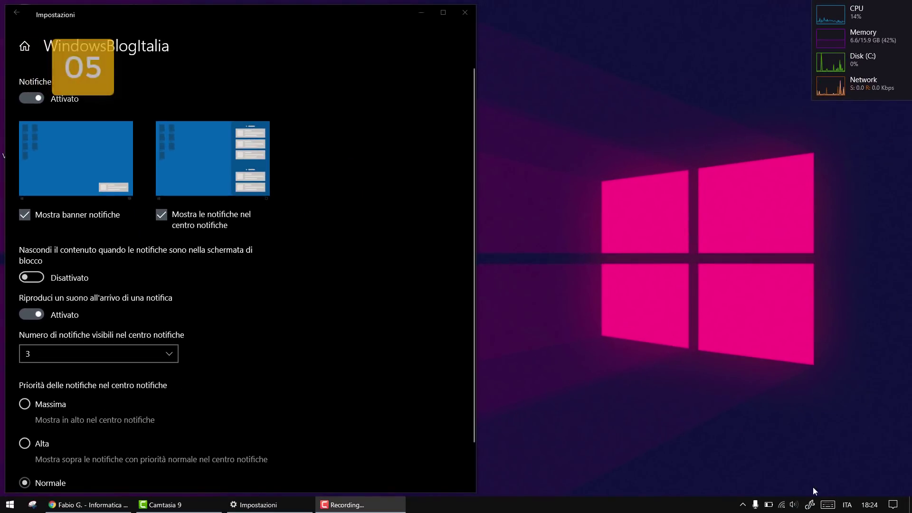
Go to the notification management settings from the notification center
left_click(892, 504)
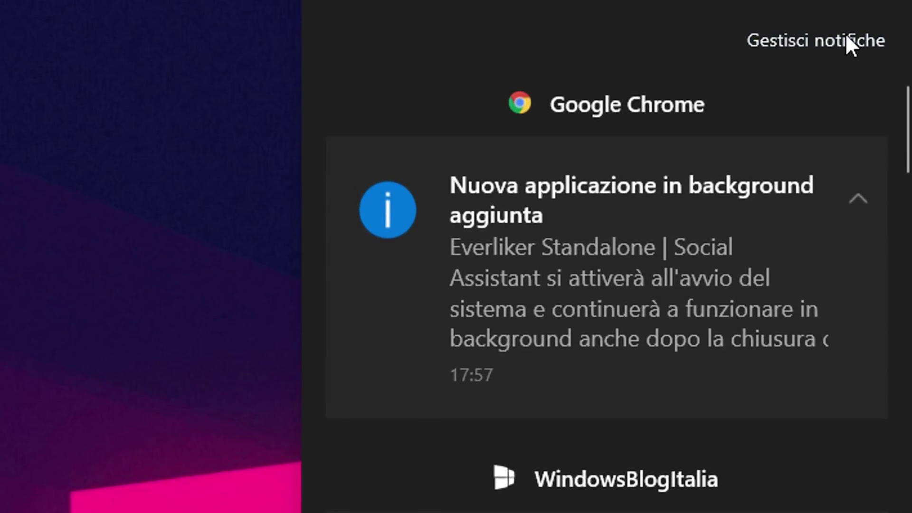
left_click(846, 37)
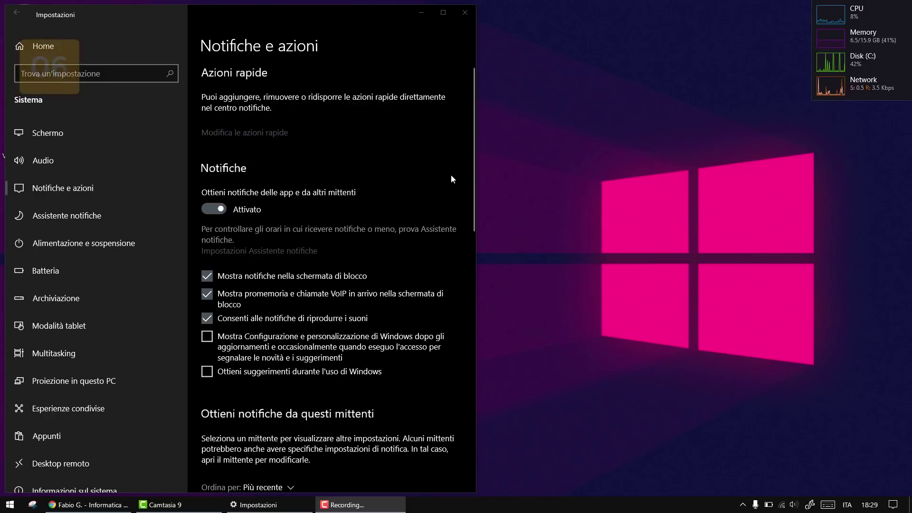
Sort the list of notification senders by Nome and return the order to Più recente
scroll(451, 175, "down", 5)
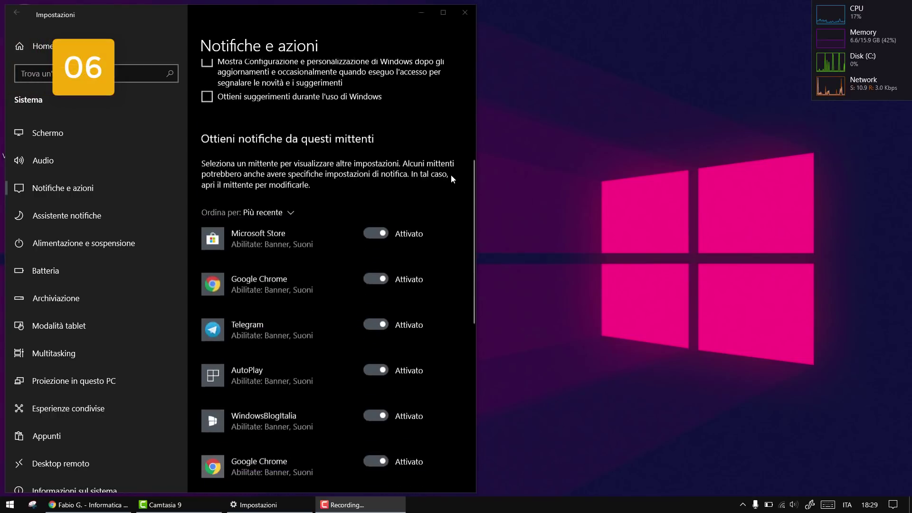
scroll(451, 176, "down", 1)
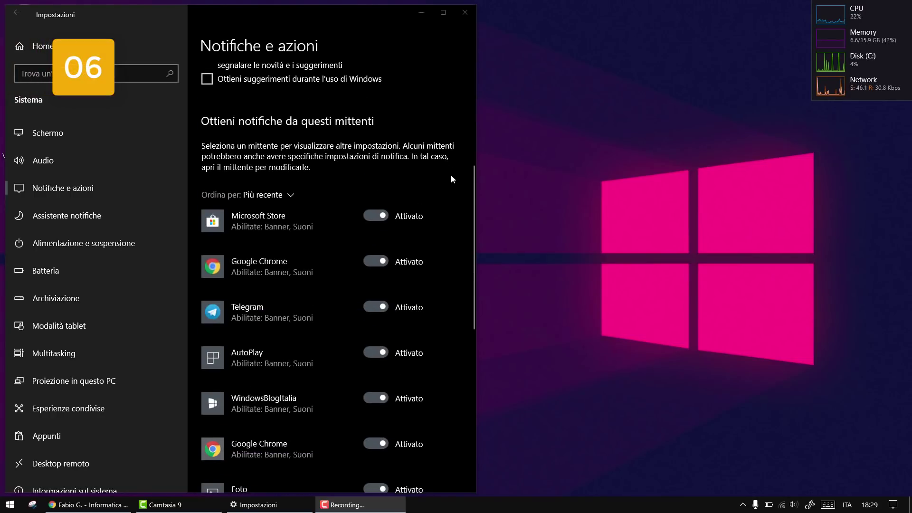
left_click(234, 224)
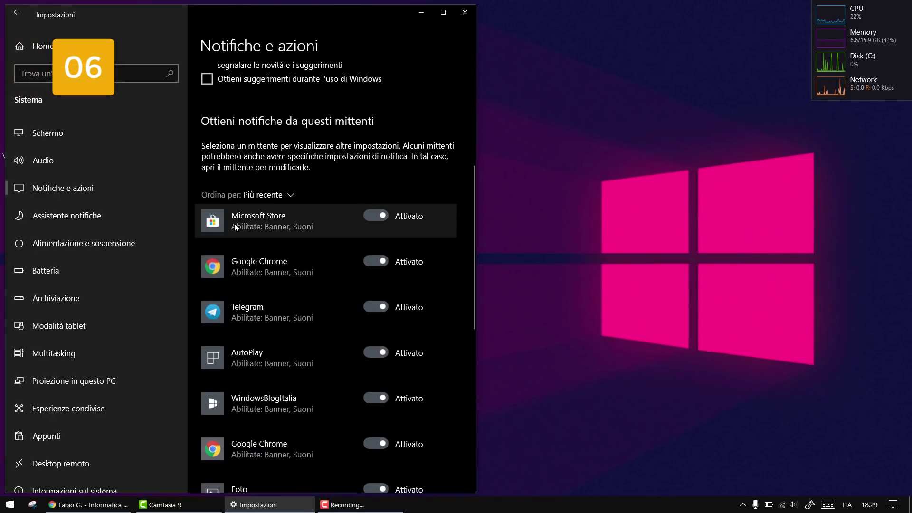
left_click(252, 194)
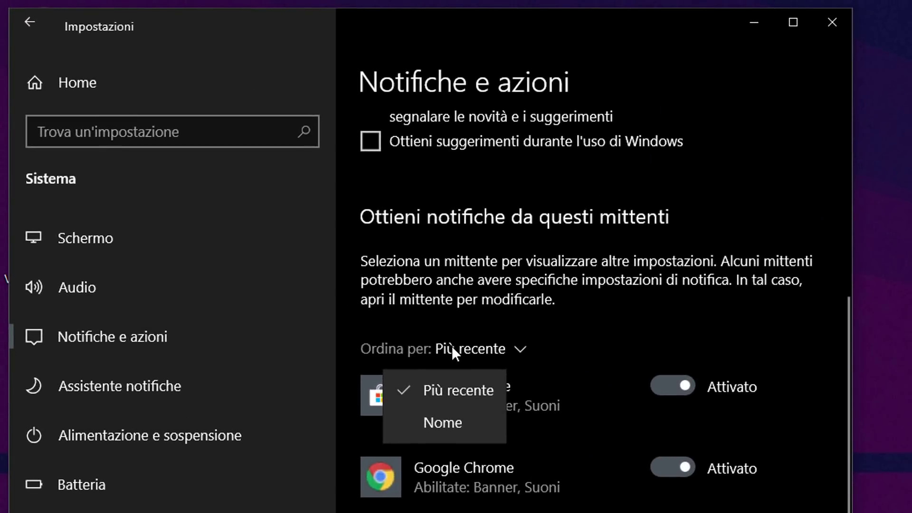
left_click(449, 410)
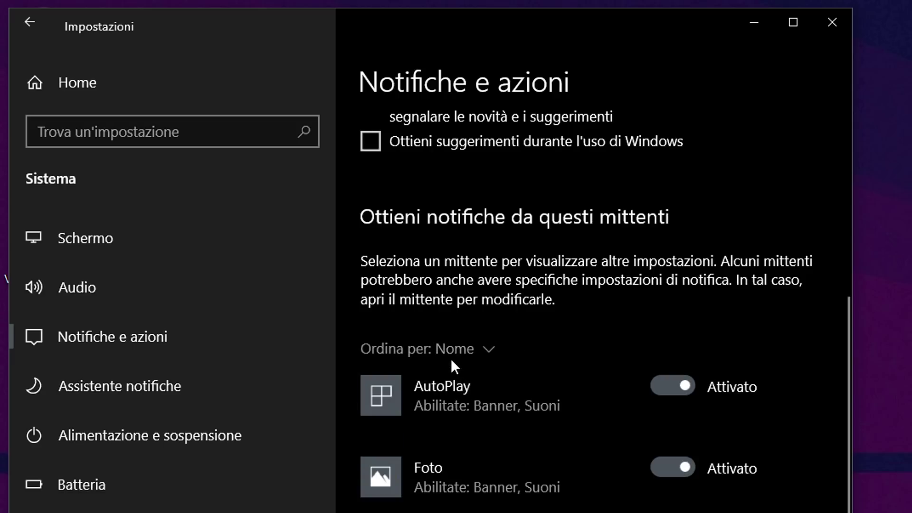
left_click(451, 358)
left_click(448, 387)
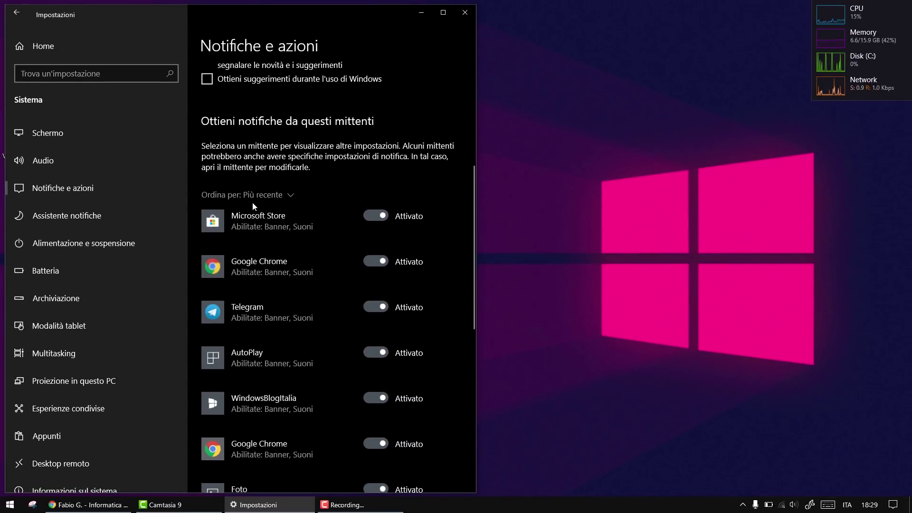
left_click(280, 224)
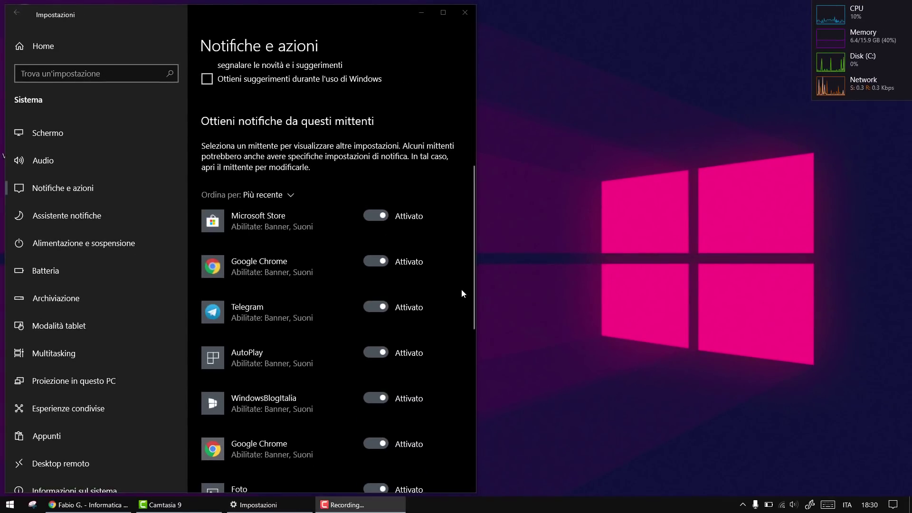
Disable the option that lets notifications play sounds and enable it again
scroll(460, 289, "up", 5)
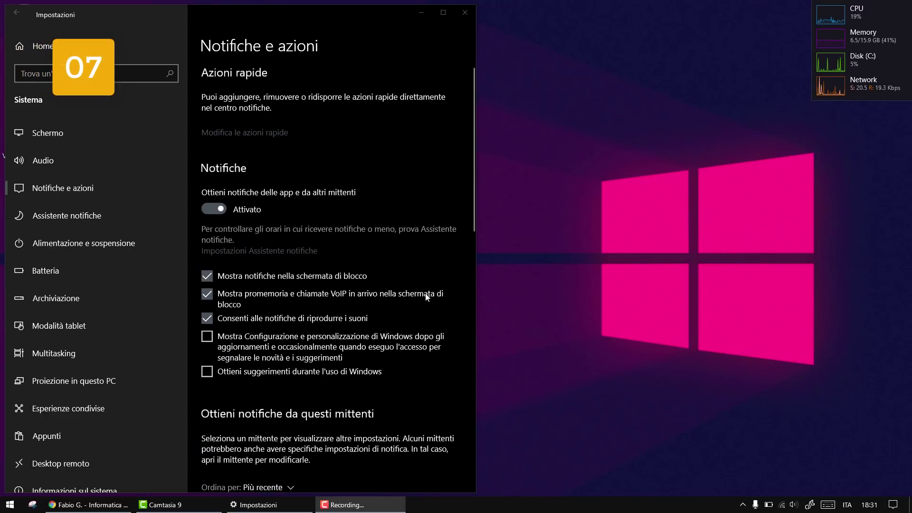
left_click(278, 317)
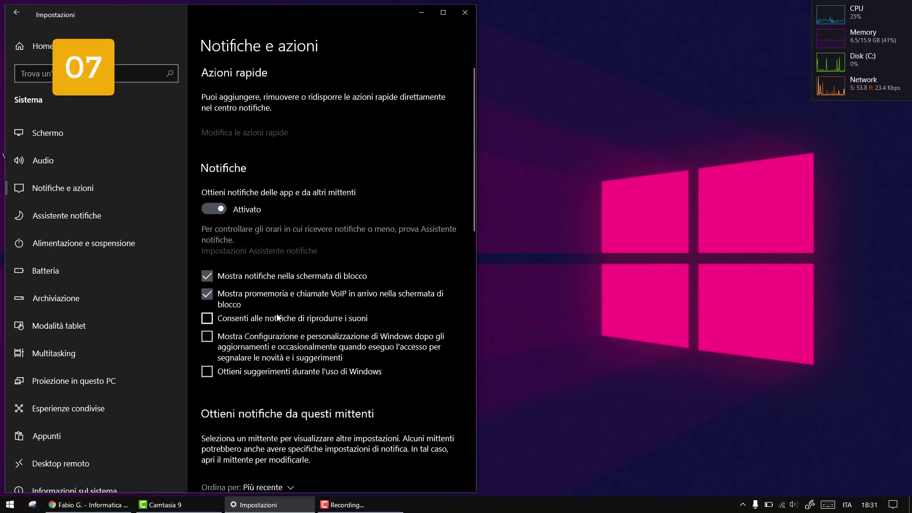
left_click(279, 318)
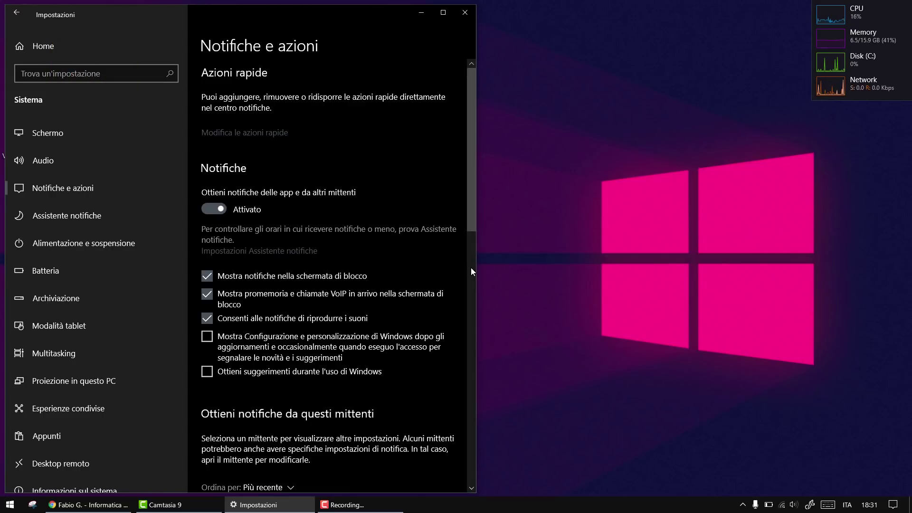
Open the Start menu and expand its side navigation to show the entry labels
left_click(10, 506)
mouse_move(13, 199)
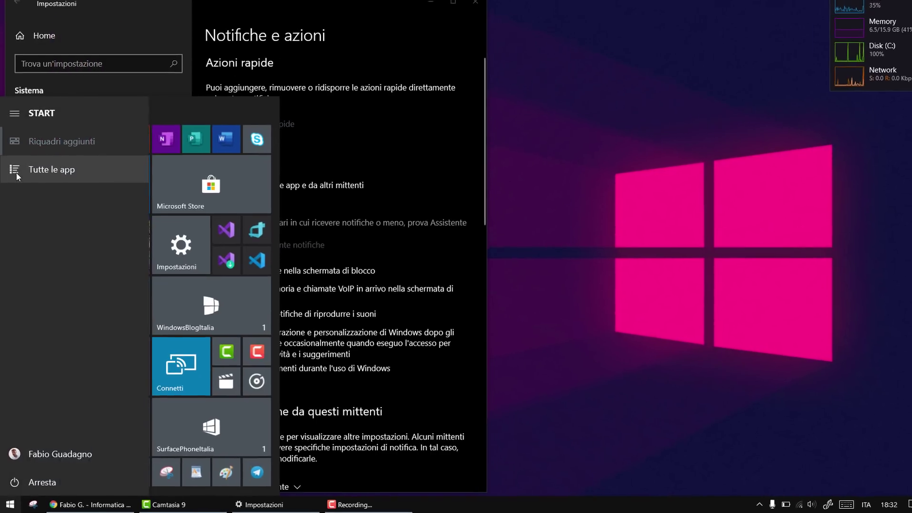